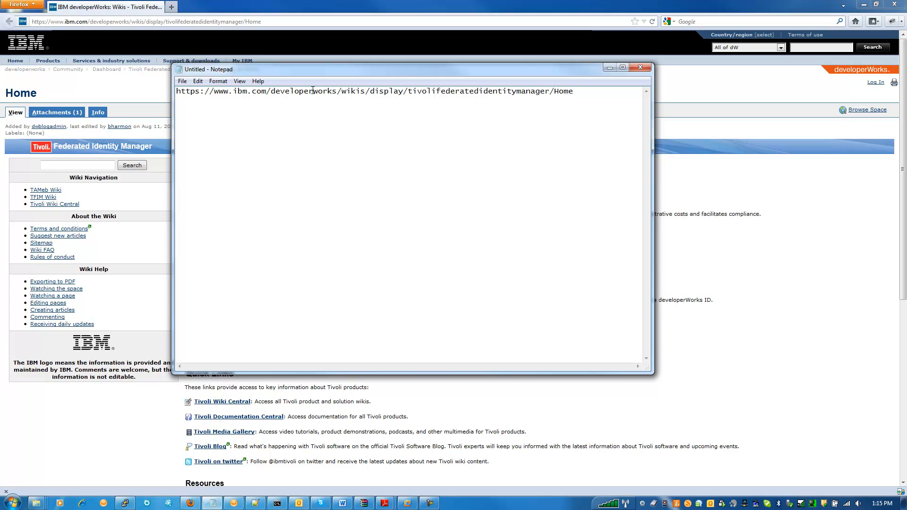
- Open the TFIM plug-in development article from the IBM wiki in Firefox and read how to set up the development environment
left_click(116, 188)
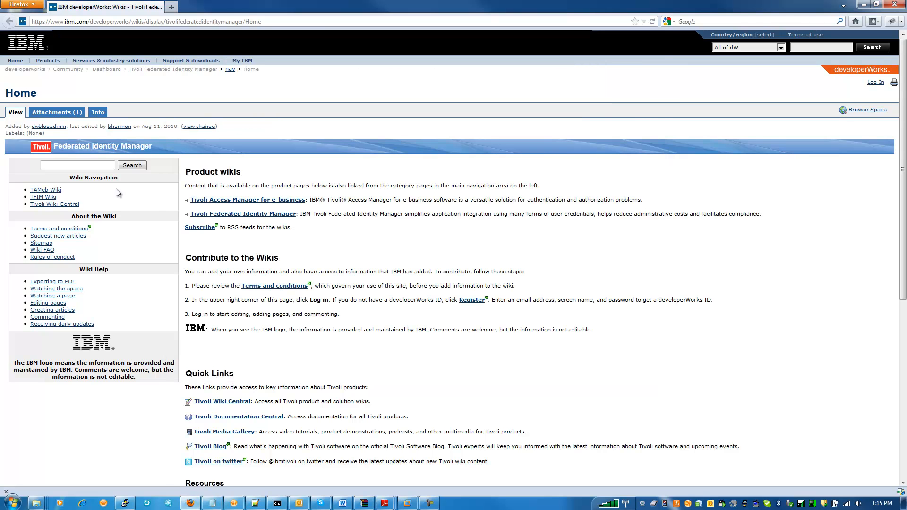
left_click(45, 197)
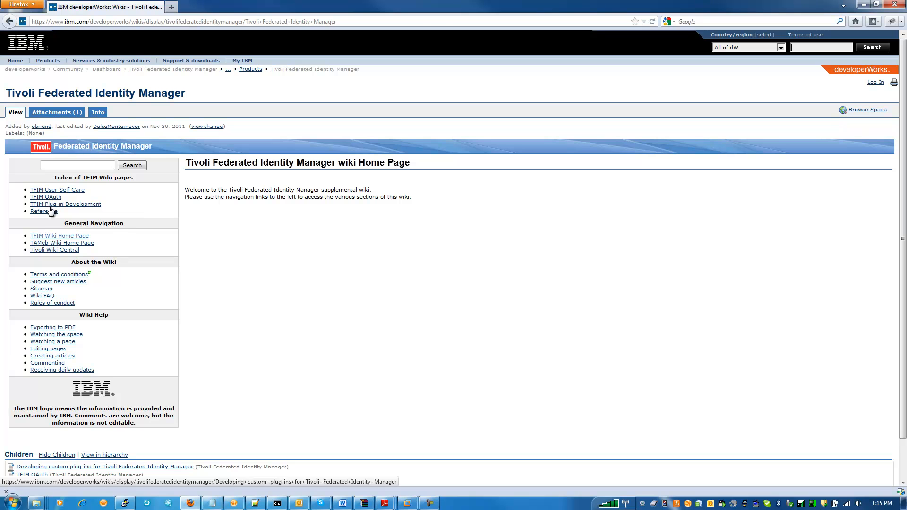
left_click(58, 206)
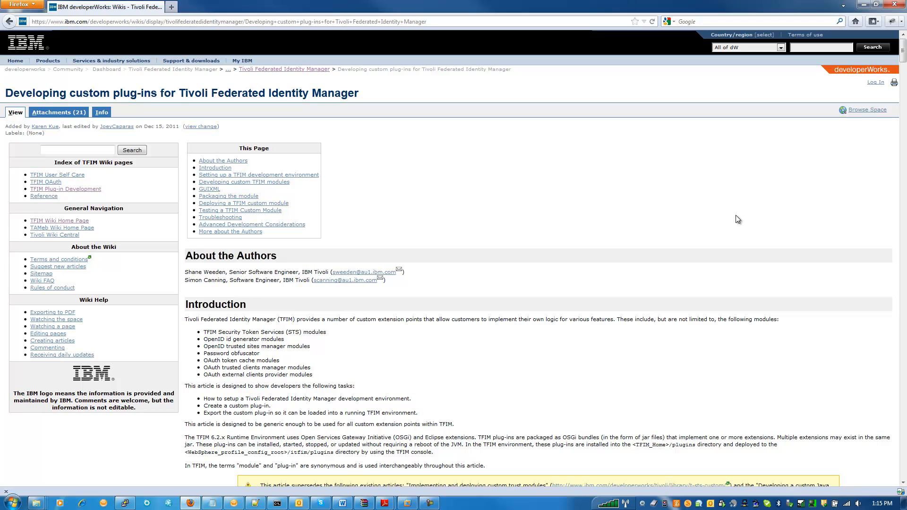
scroll(735, 215, "down", 5)
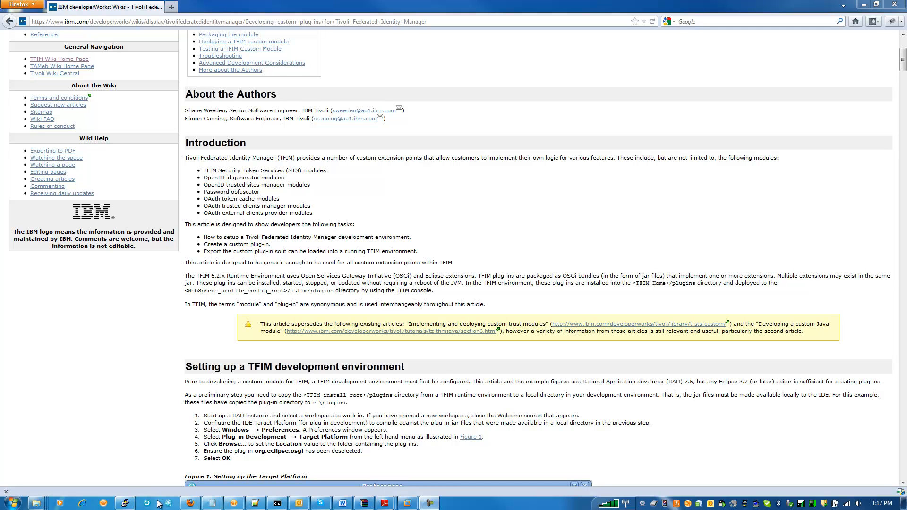
- Switch to the PuTTY session and examine the jar files listed in the server's /opt/IBM/FIM/plugins directory
left_click(125, 503)
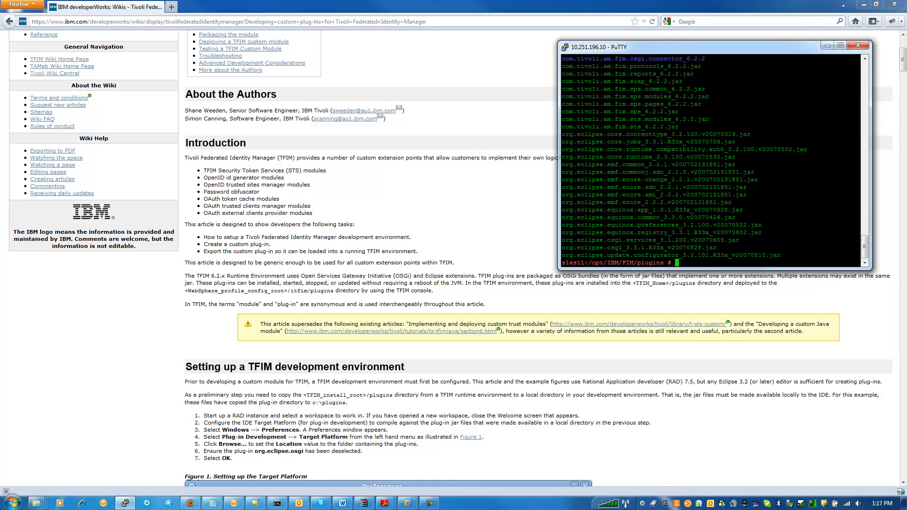
left_click(36, 503)
left_click(90, 451)
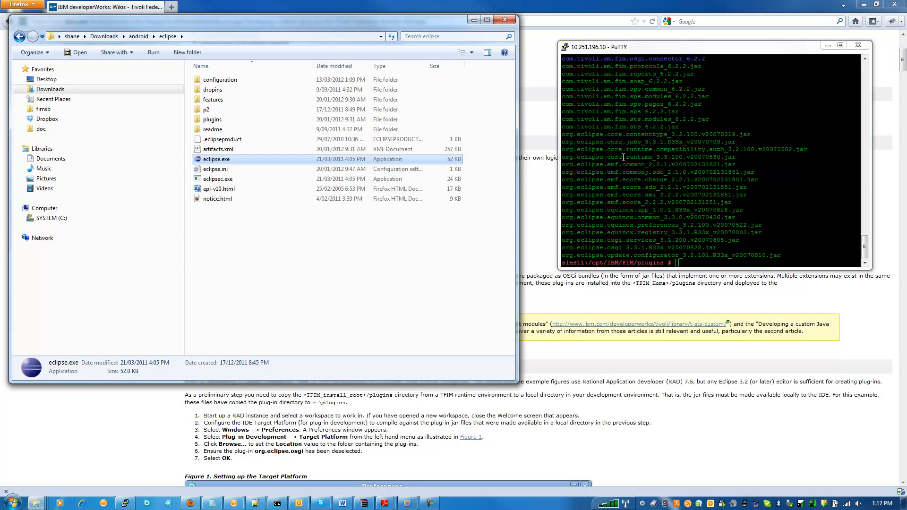
left_click(654, 153)
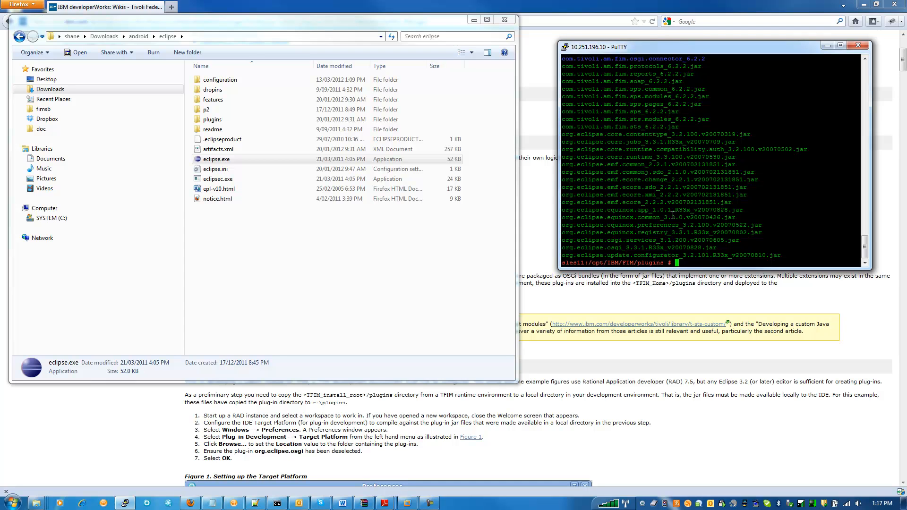
- Show the local C:\plugins_fim622 folder in Windows Explorer and compare its jar files with the server's plug-in listing
left_click(36, 502)
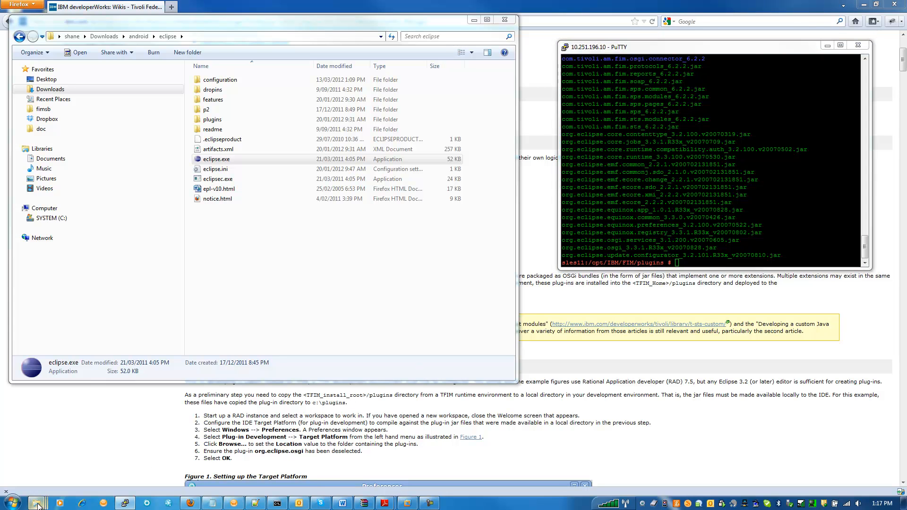
left_click(135, 462)
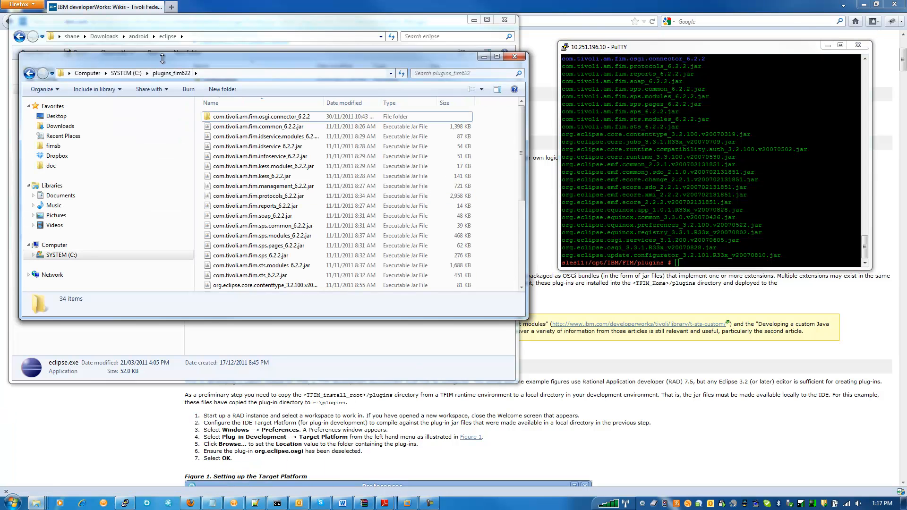
left_click_drag(167, 60, 248, 38)
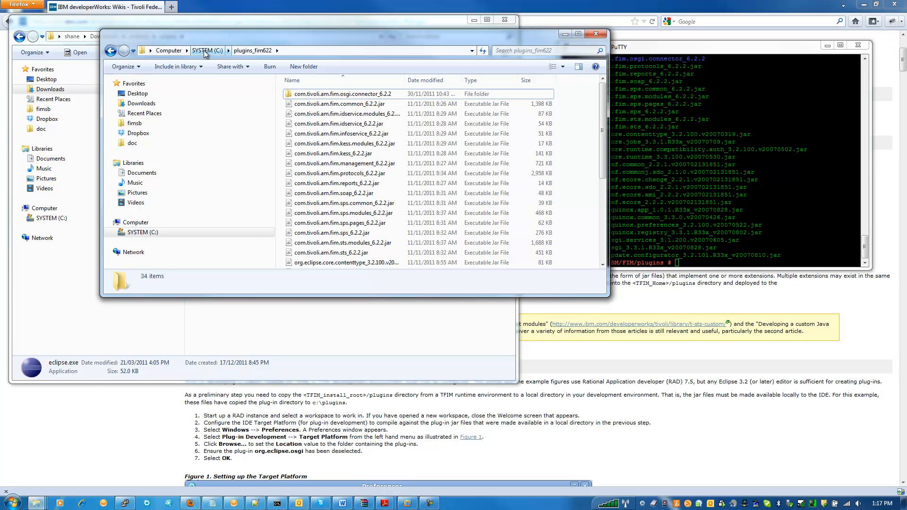
mouse_move(602, 106)
left_mouse_down()
mouse_move(608, 194)
mouse_move(610, 102)
left_mouse_up()
left_click(685, 56)
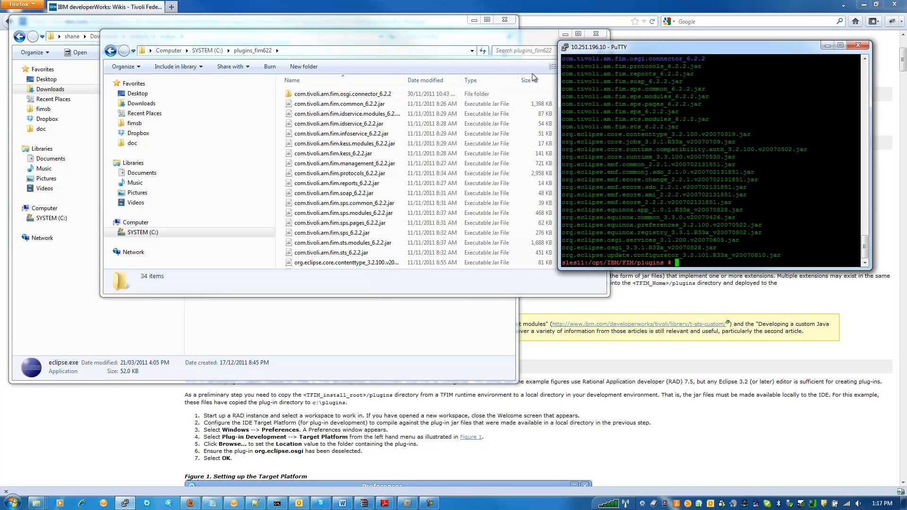
- Launch Eclipse from its installation folder with the workspace C:\temp\workspace and maximize its window
left_click(93, 26)
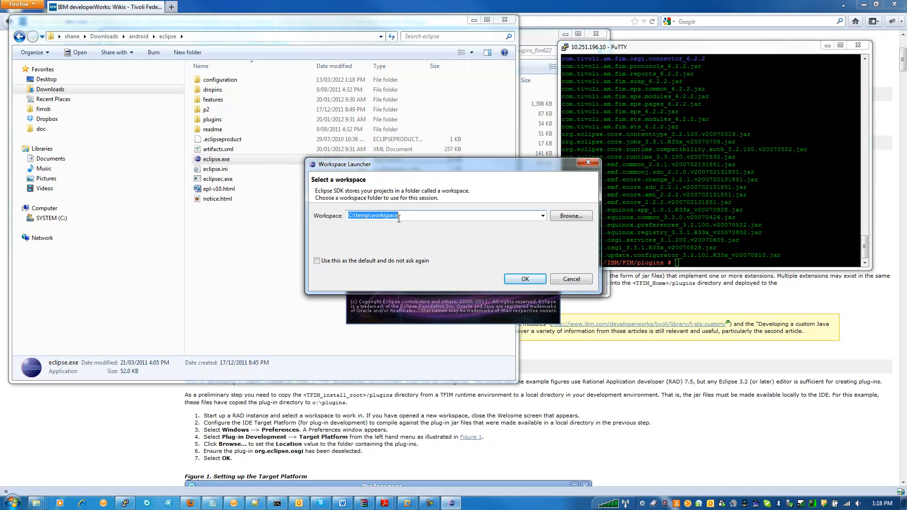
left_click(525, 279)
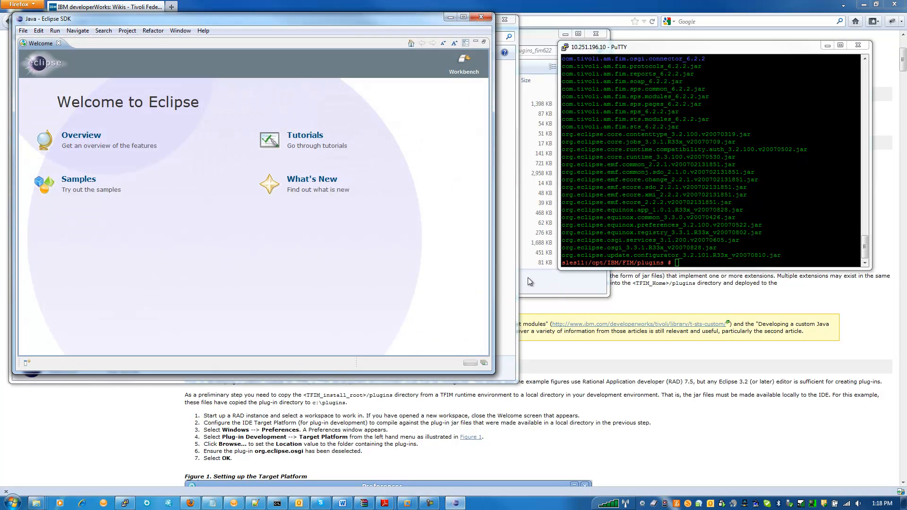
left_click(462, 19)
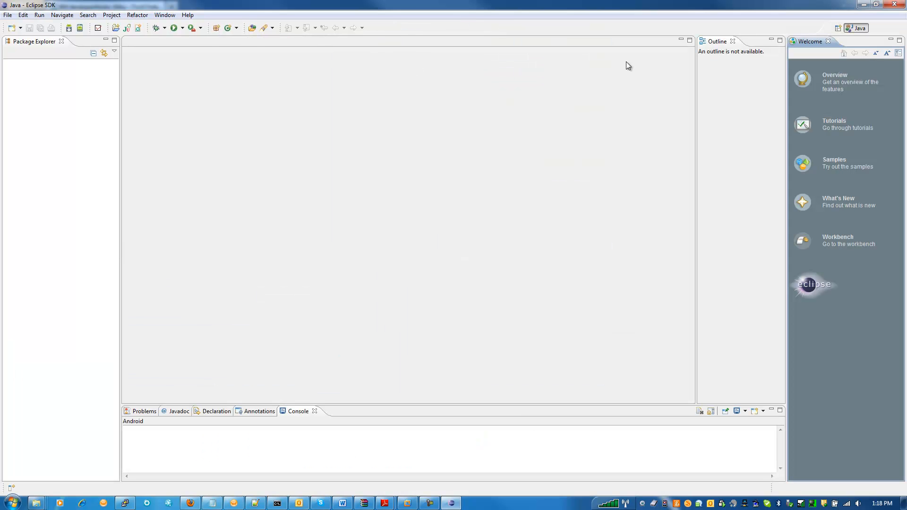
- Enable showing line numbers in the Text Editors preferences
left_click(167, 15)
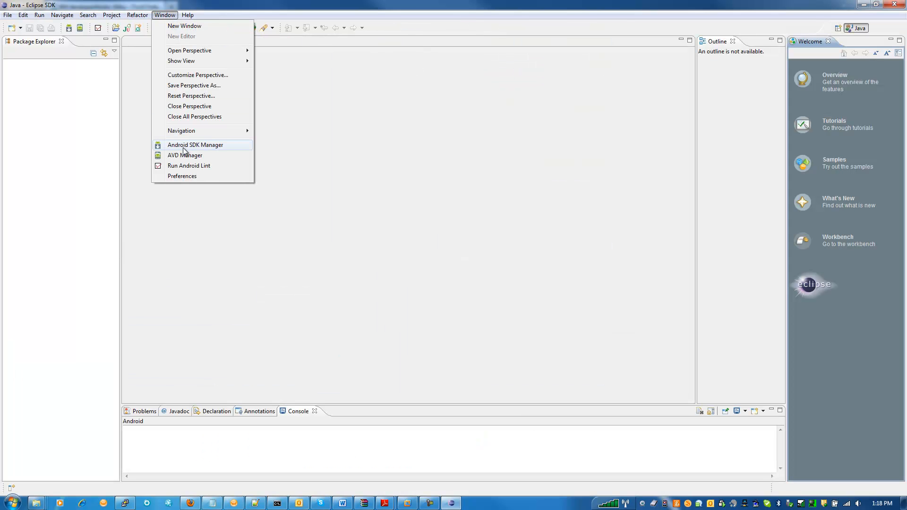
left_click(186, 177)
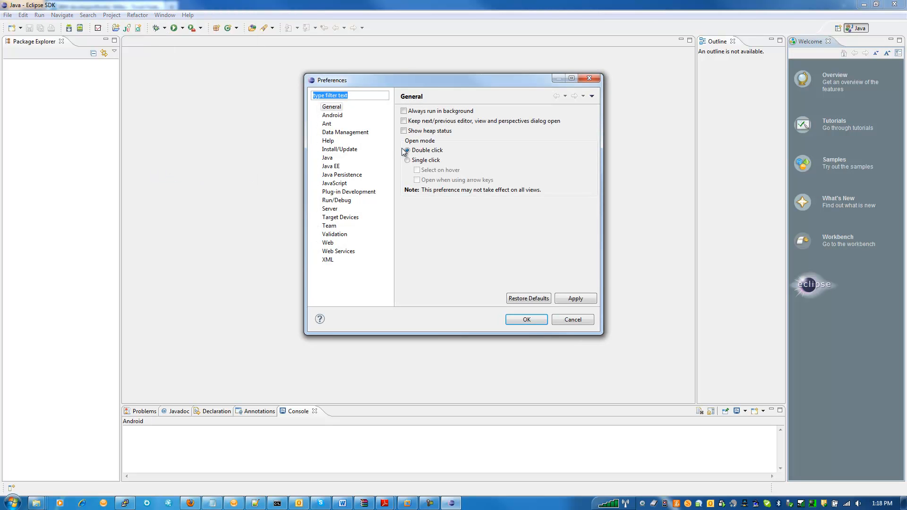
left_click(317, 107)
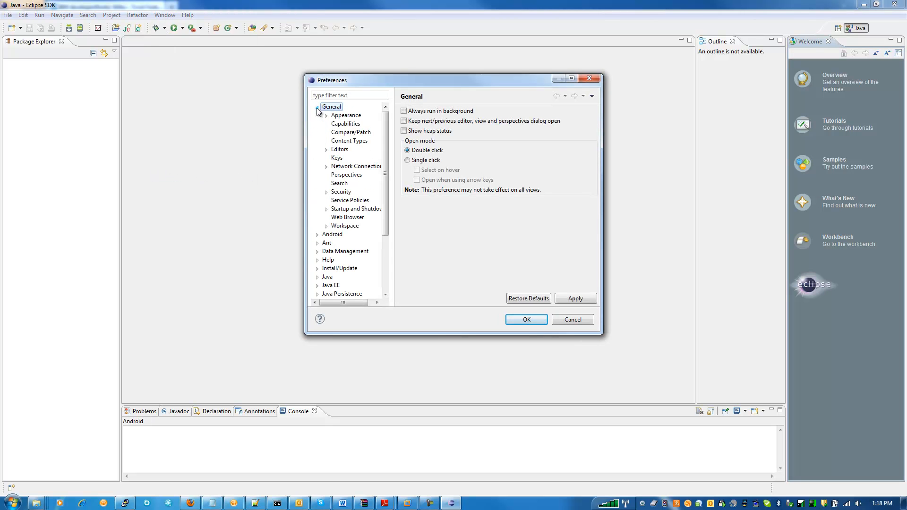
left_click(327, 150)
left_click(352, 177)
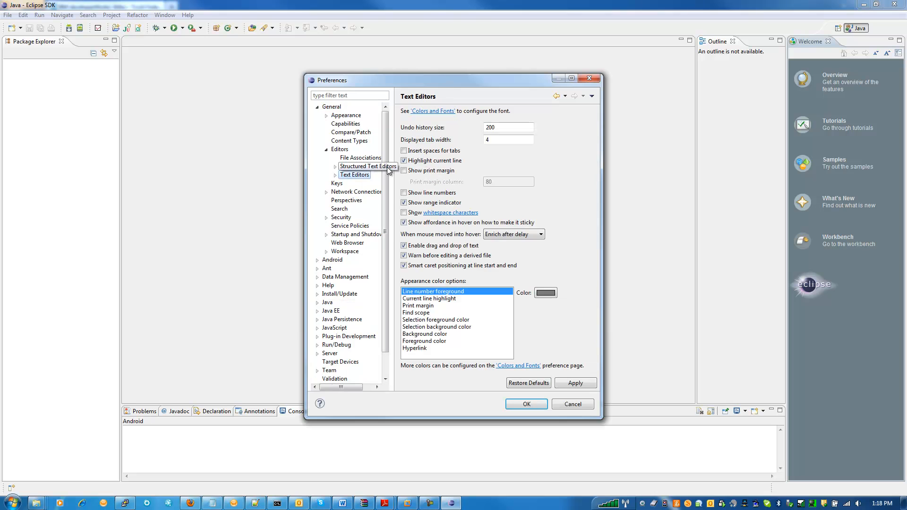
left_click(403, 193)
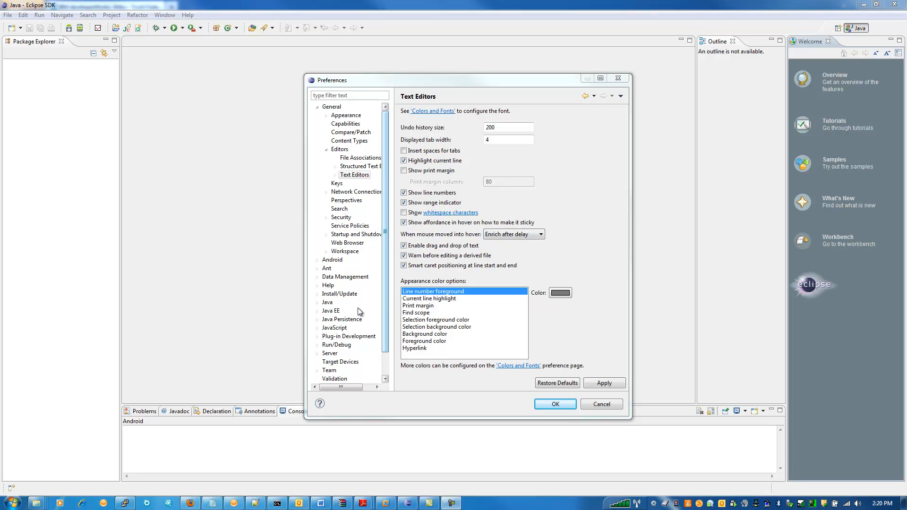
- Start adding a JRE of type Standard VM in the Java Installed JREs preferences
left_click(317, 303)
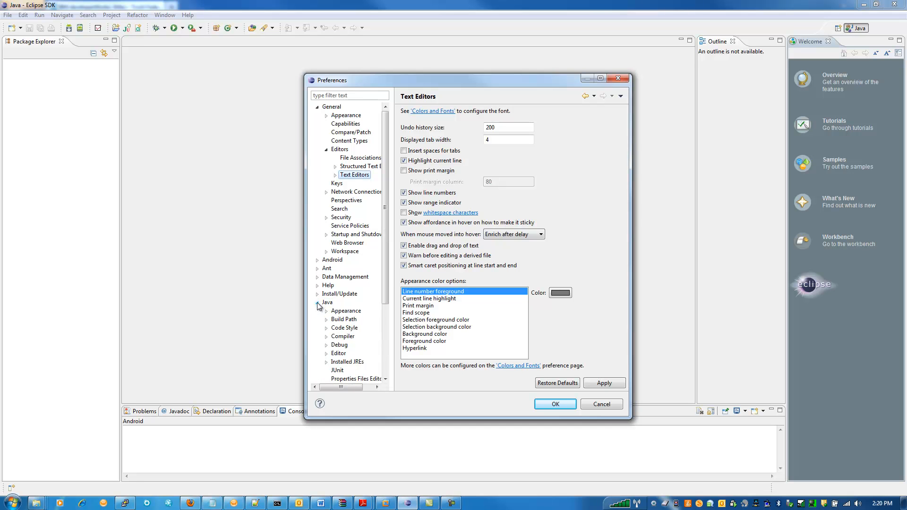
left_click(348, 363)
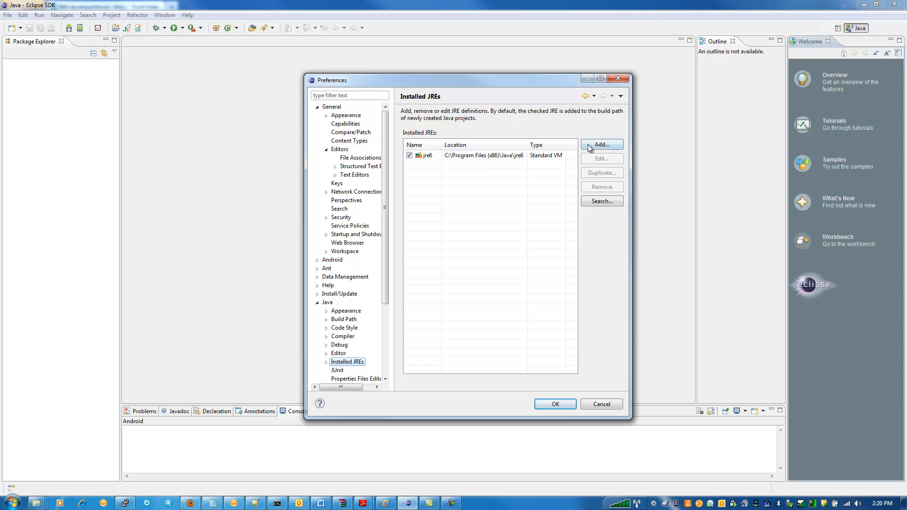
left_click(493, 156)
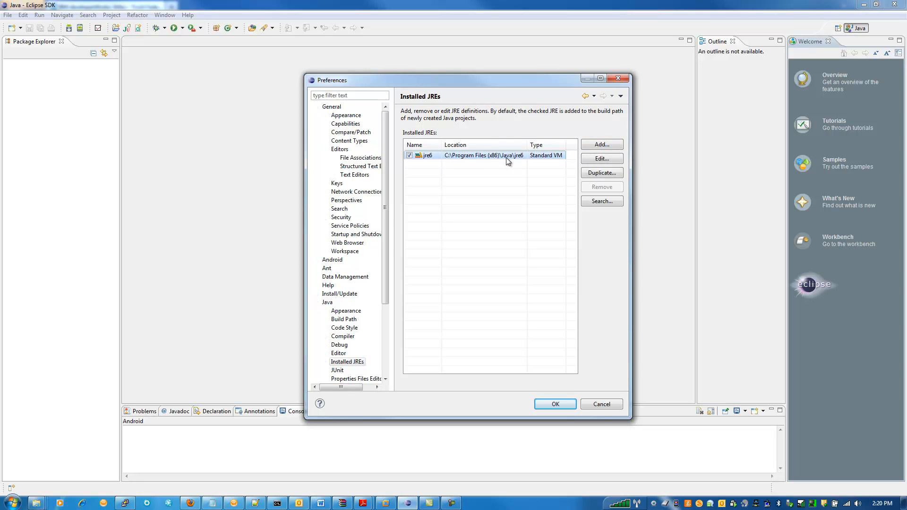
left_click(601, 147)
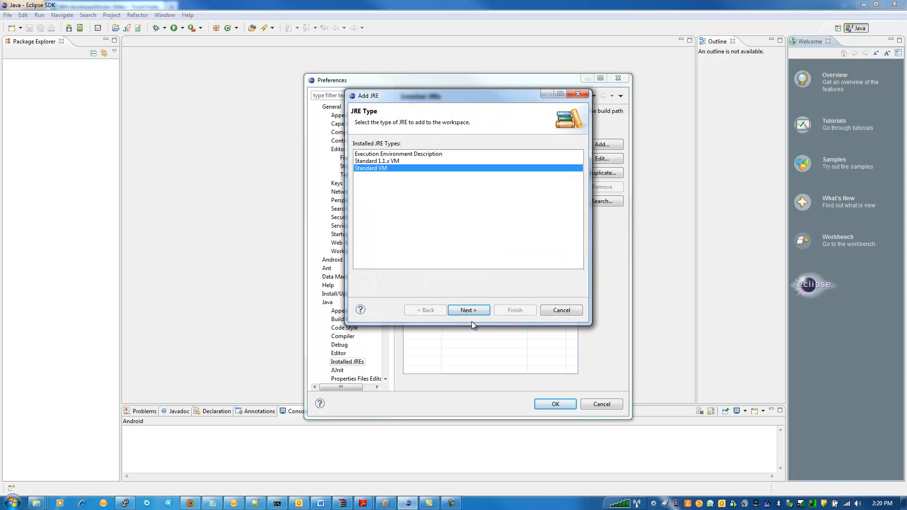
left_click(475, 310)
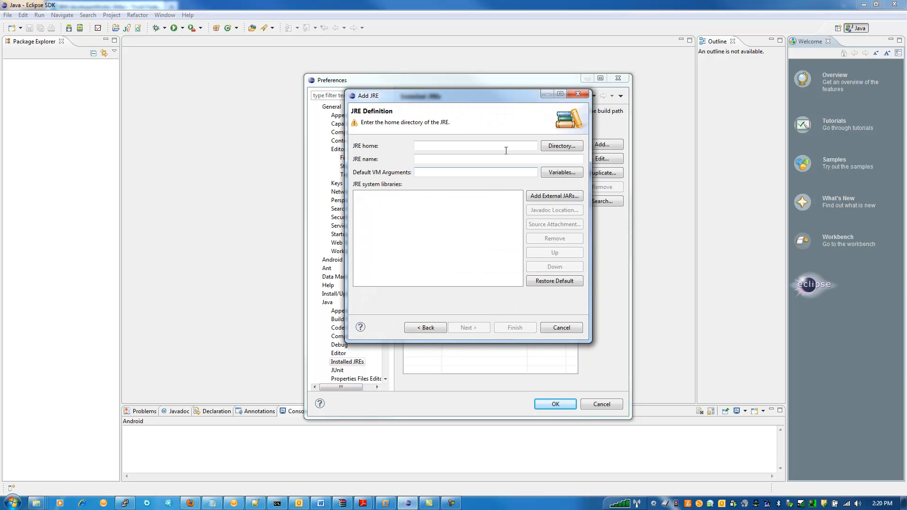
- Add the JRE with home directory C:\Program Files (x86)\IBM\SDP\runtimes\base_v61\java\jre and make it the default
left_click(562, 146)
left_click(392, 248)
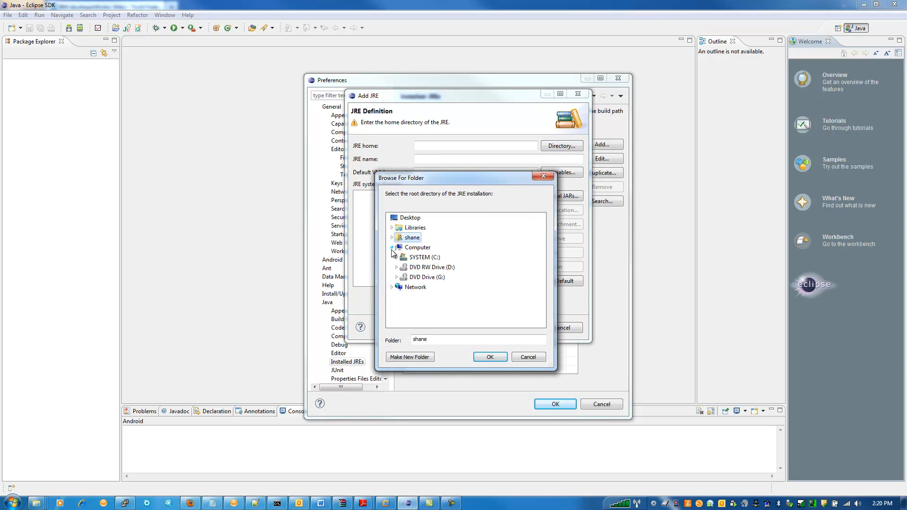
left_click(396, 257)
scroll(425, 274, "down", 4)
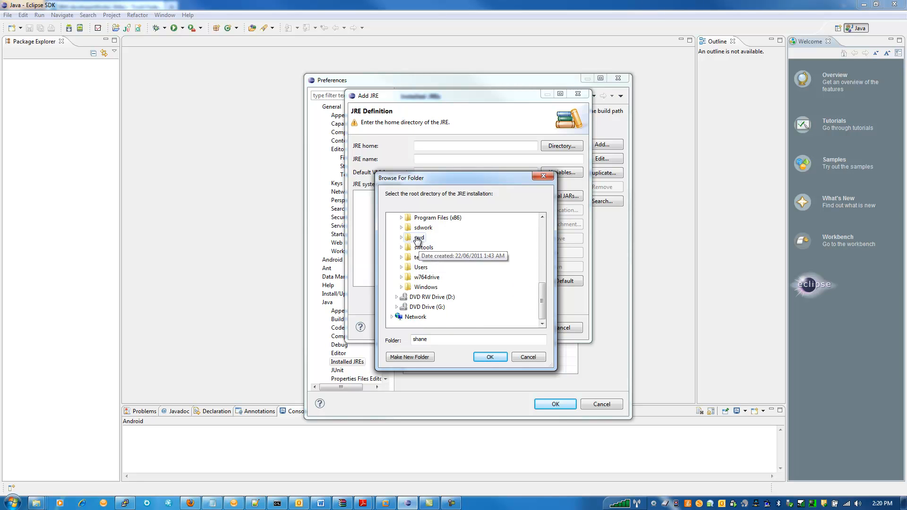
left_click(402, 218)
scroll(416, 241, "down", 2)
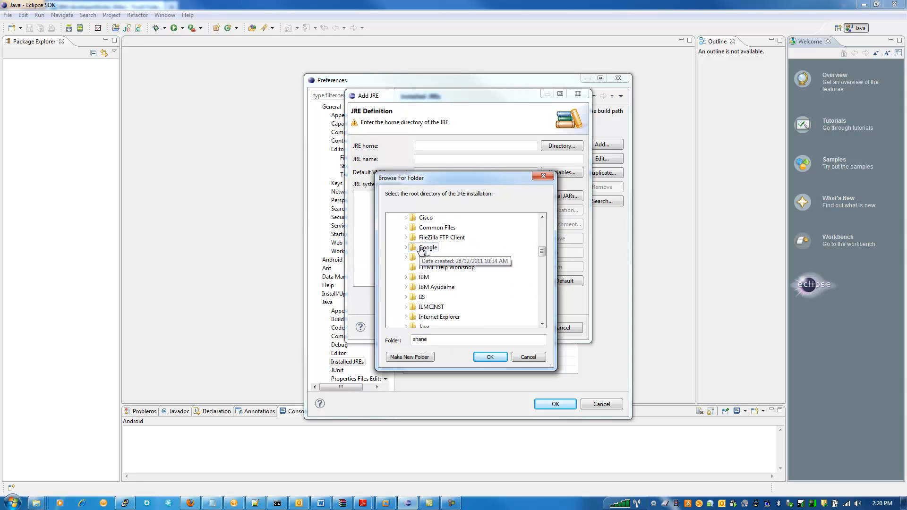
left_click(405, 277)
scroll(405, 281, "down", 2)
left_click(411, 268)
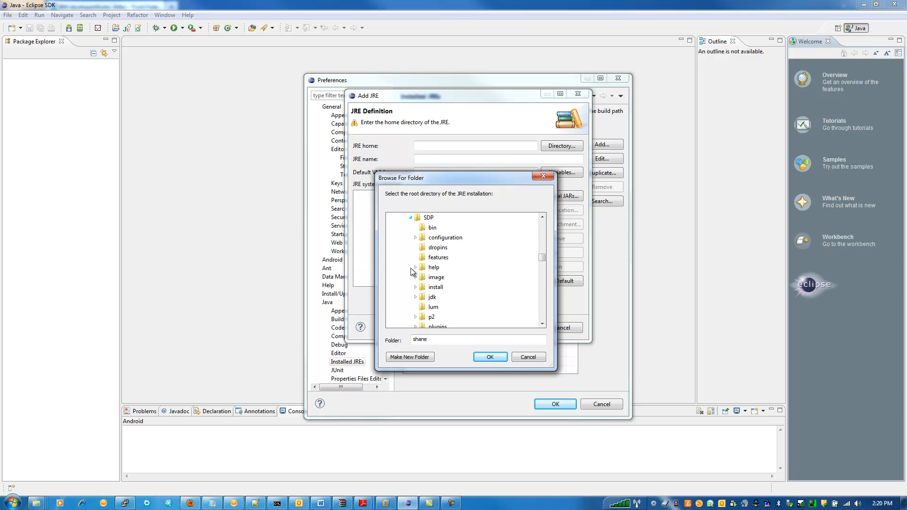
scroll(418, 267, "down", 3)
left_click(415, 228)
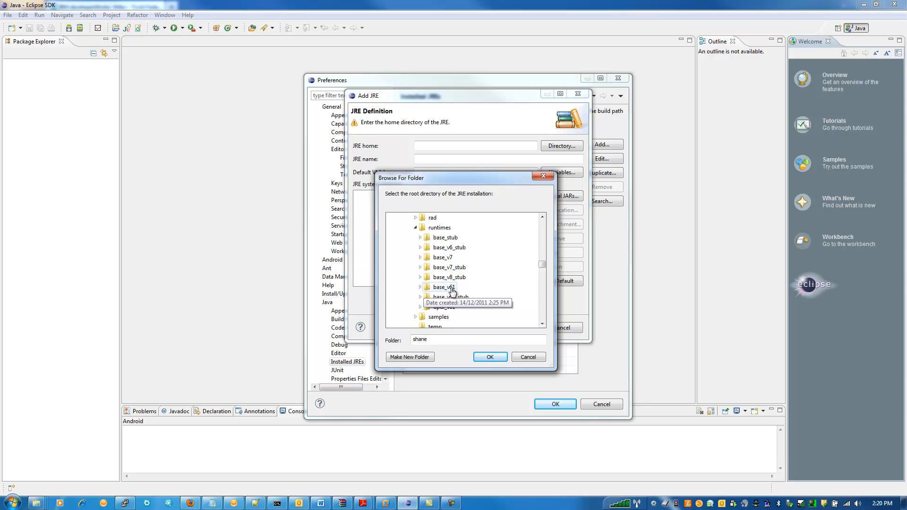
left_click(420, 288)
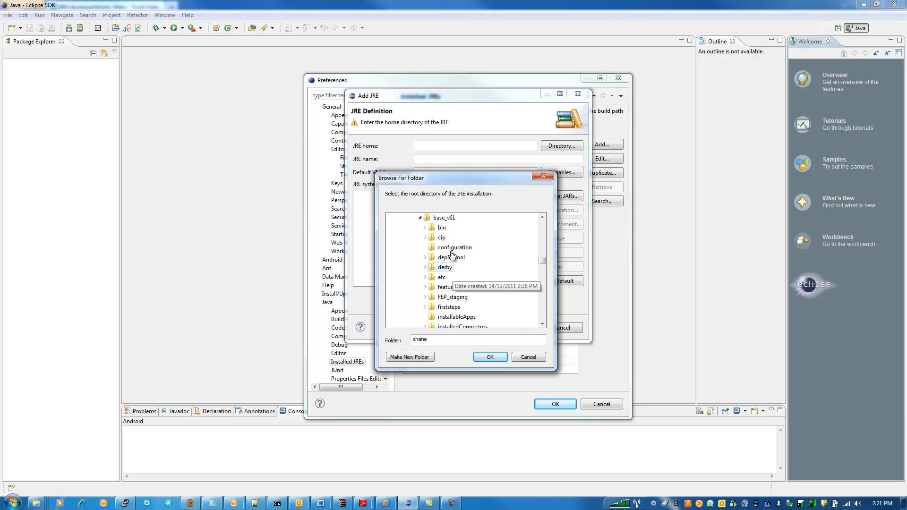
scroll(460, 265, "down", 2)
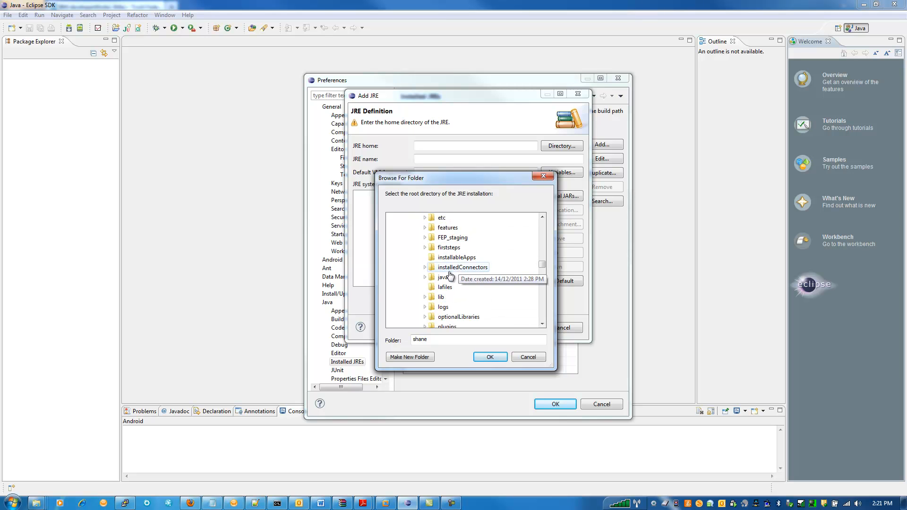
left_click(423, 276)
left_click(445, 316)
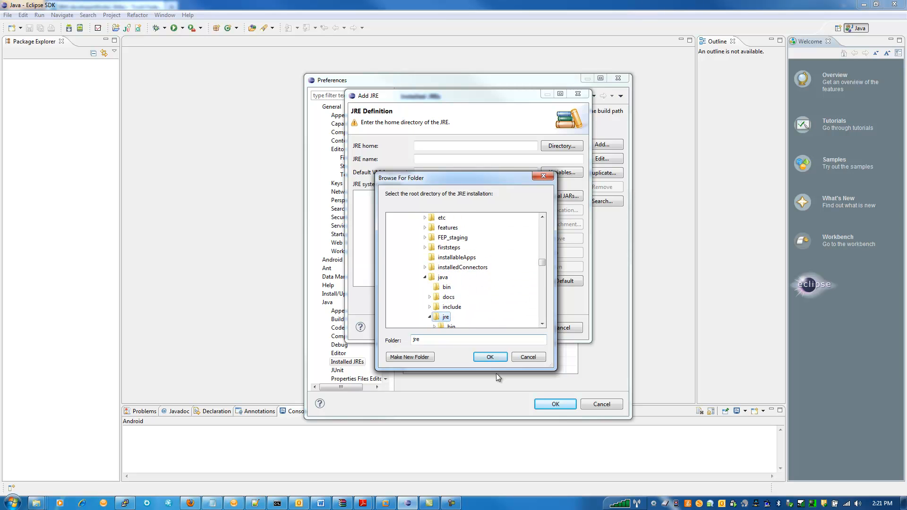
left_click(490, 357)
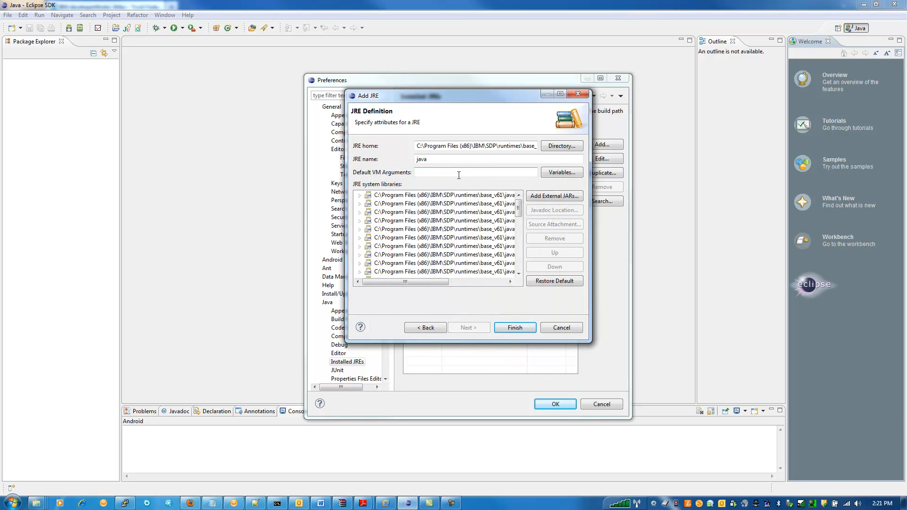
left_click(527, 329)
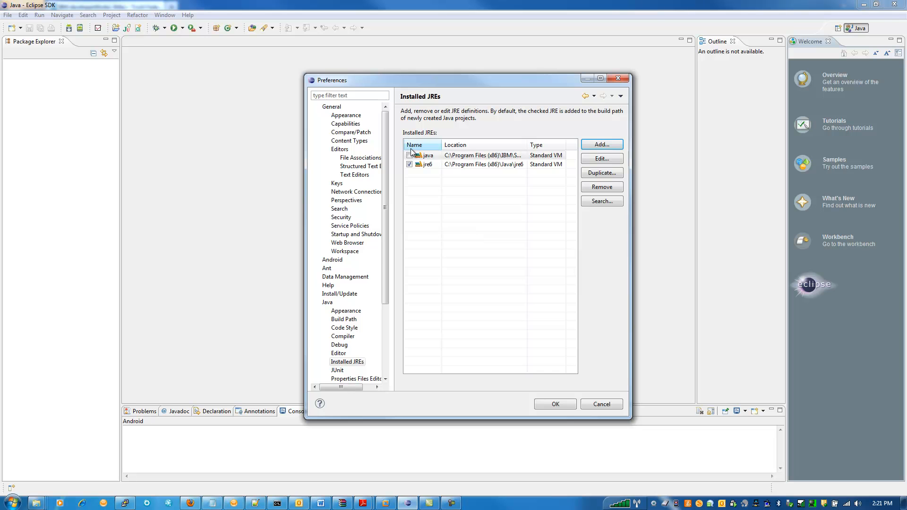
left_click(408, 156)
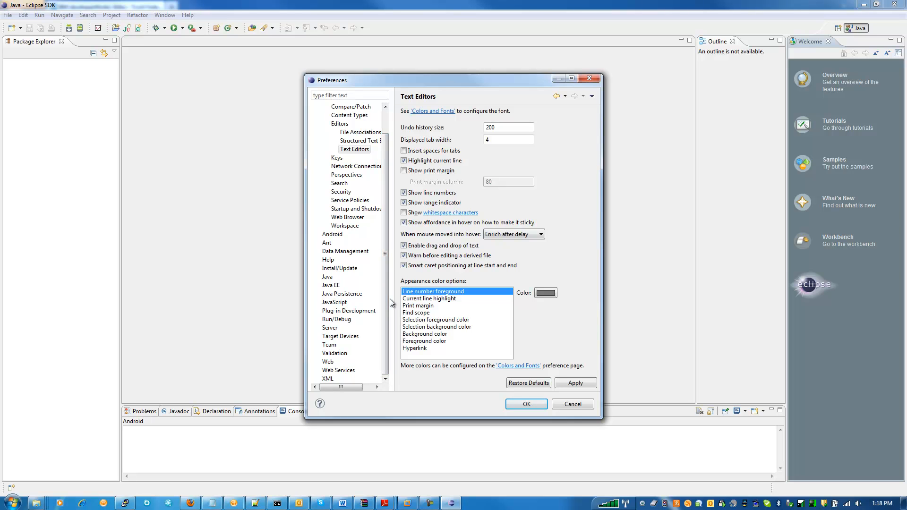
- Start a new, empty target definition named fim622 in the Plug-in Development Target Platform preferences
left_click(317, 311)
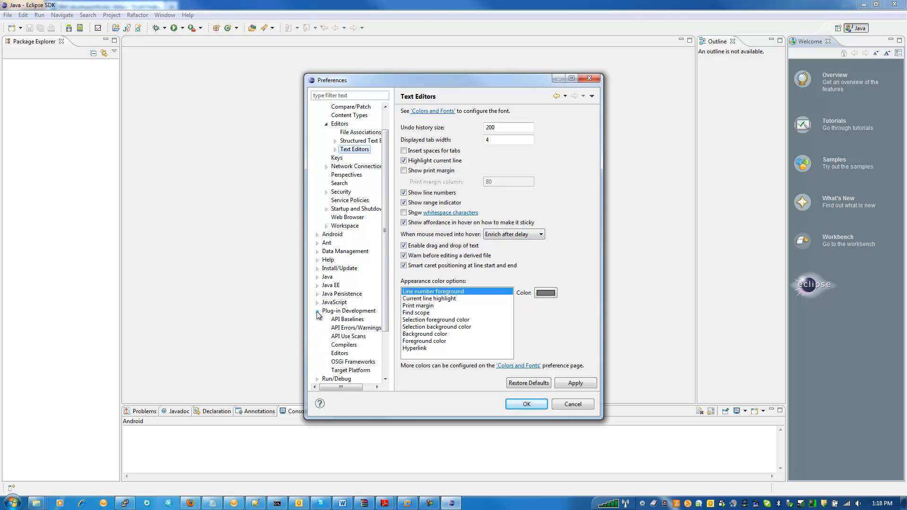
left_click(355, 370)
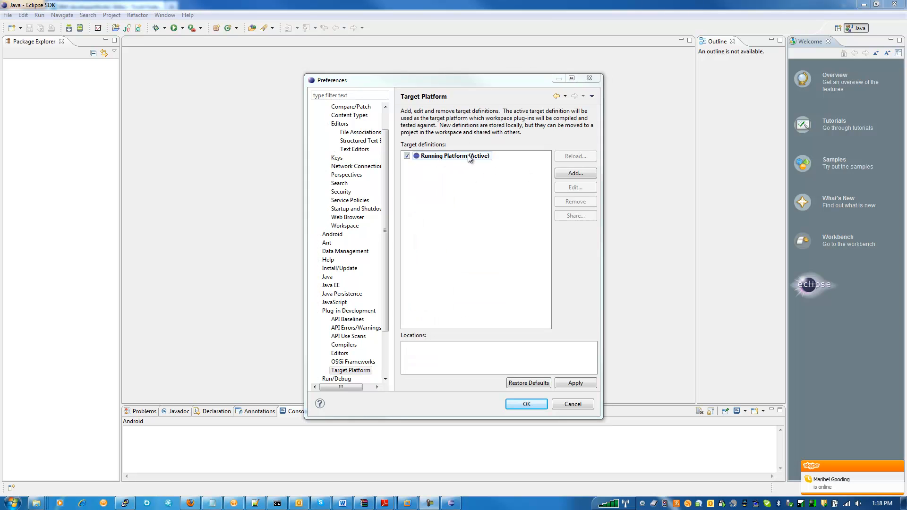
left_click(571, 175)
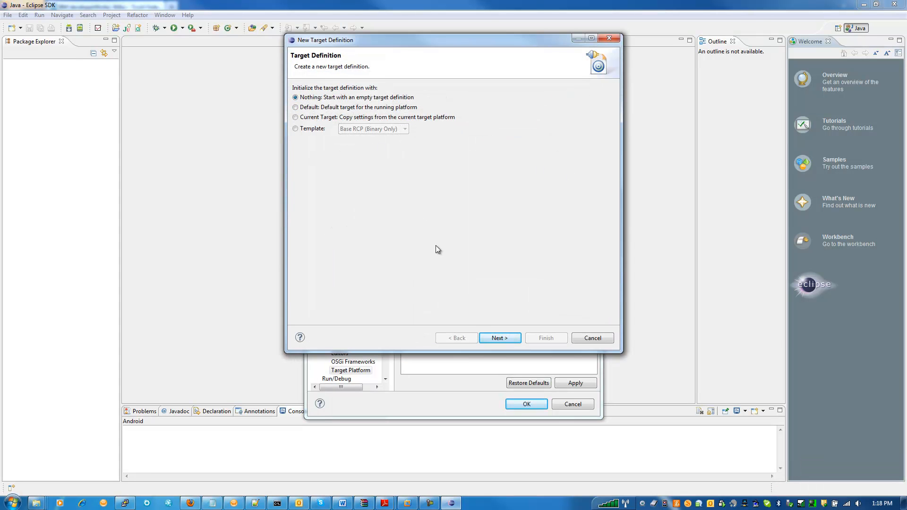
left_click(501, 336)
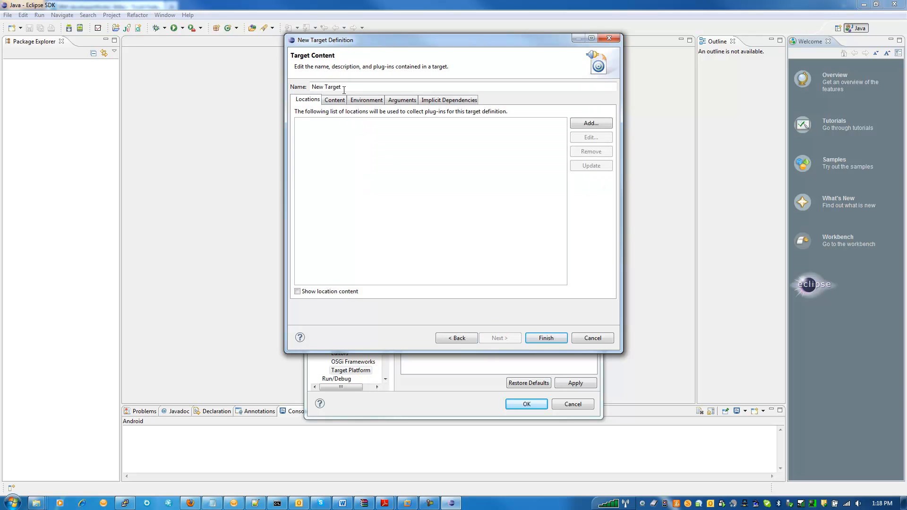
type("fim622")
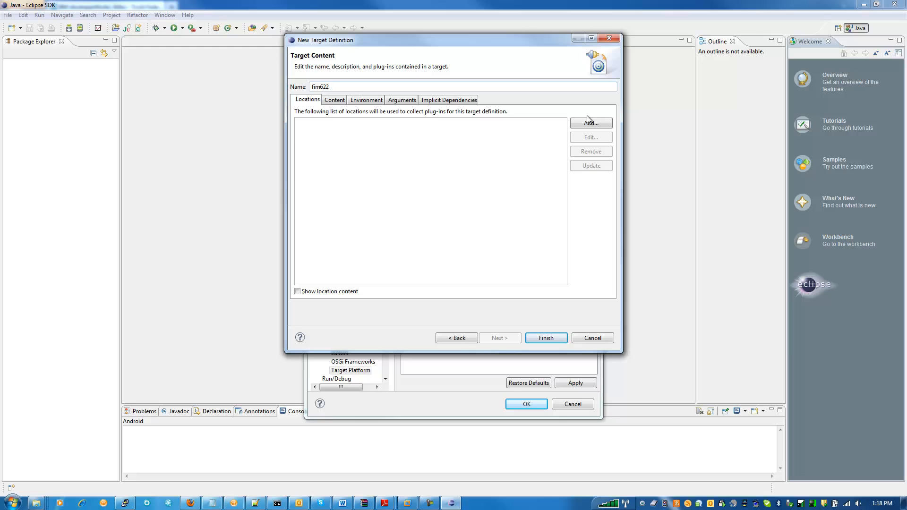
- Add the directory C:\plugins_fim622 as a plug-in location of the fim622 target definition
left_click(590, 122)
left_click(351, 111)
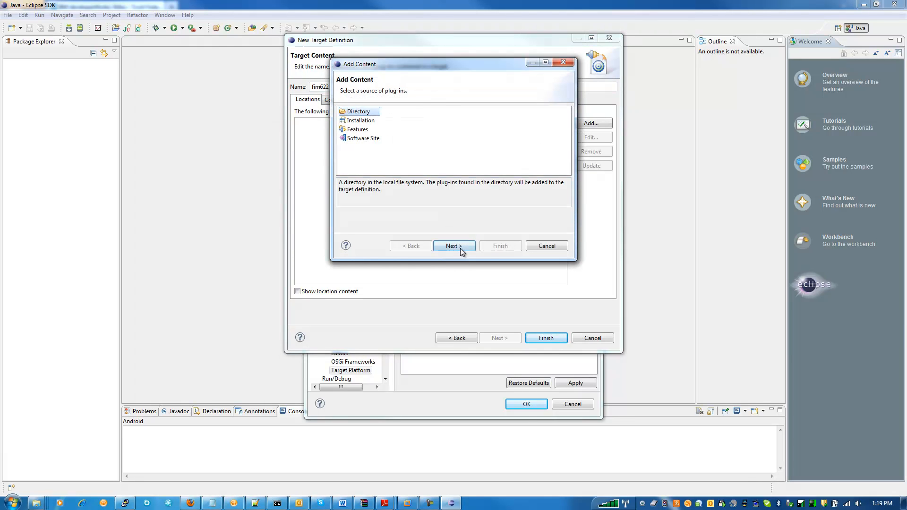
left_click(460, 248)
left_click(519, 127)
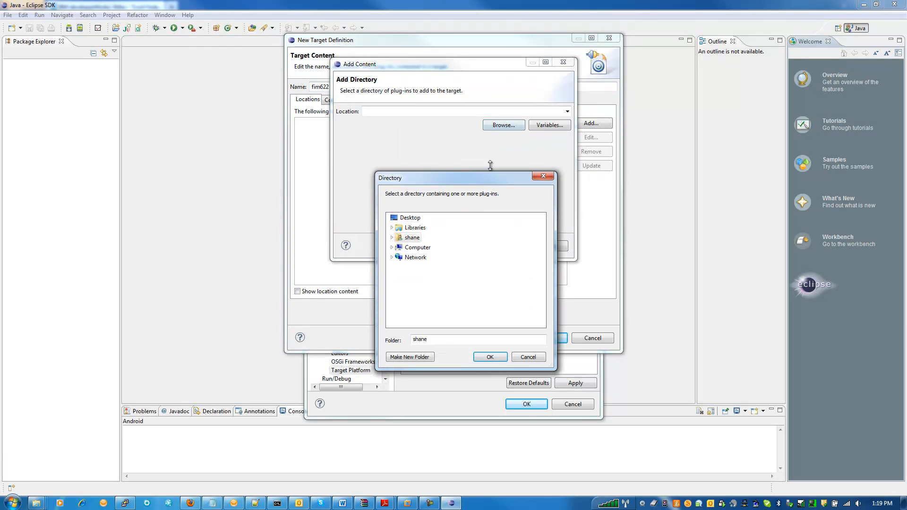
left_click(391, 247)
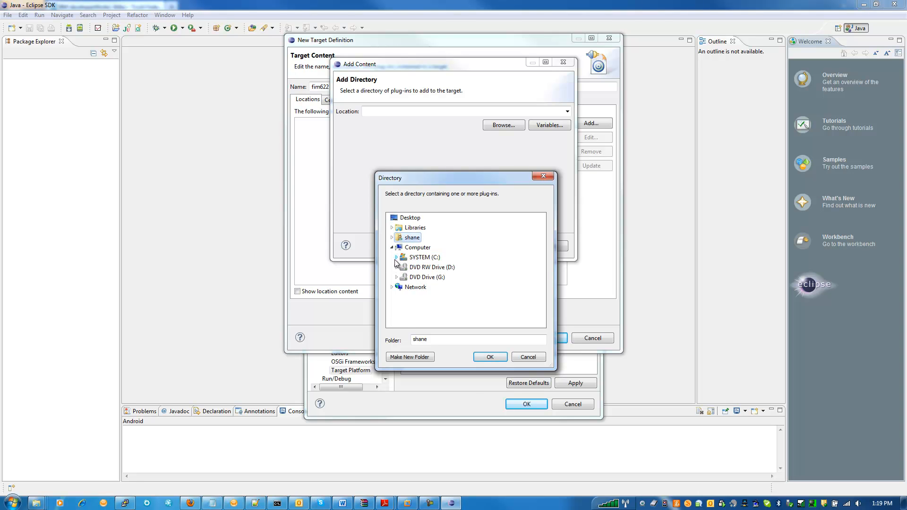
left_click(396, 257)
scroll(425, 239, "down", 3)
left_click(443, 239)
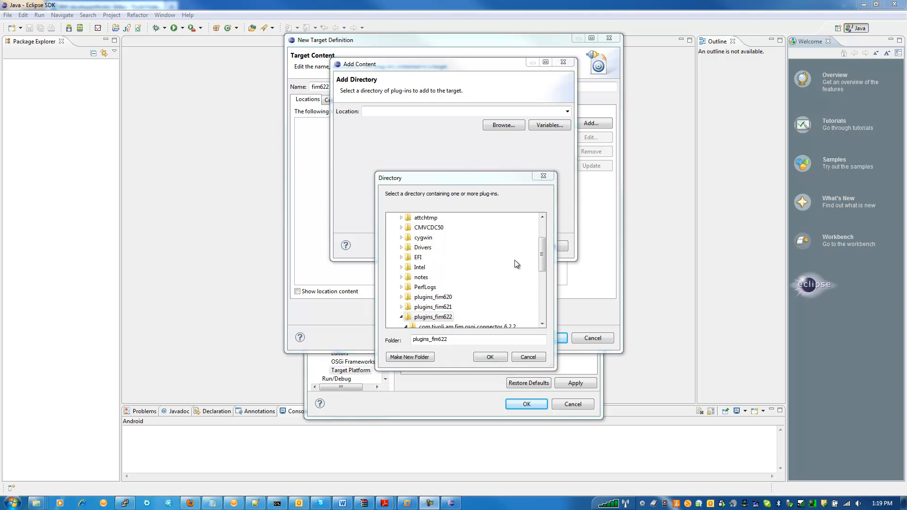
left_click_drag(542, 252, 541, 264)
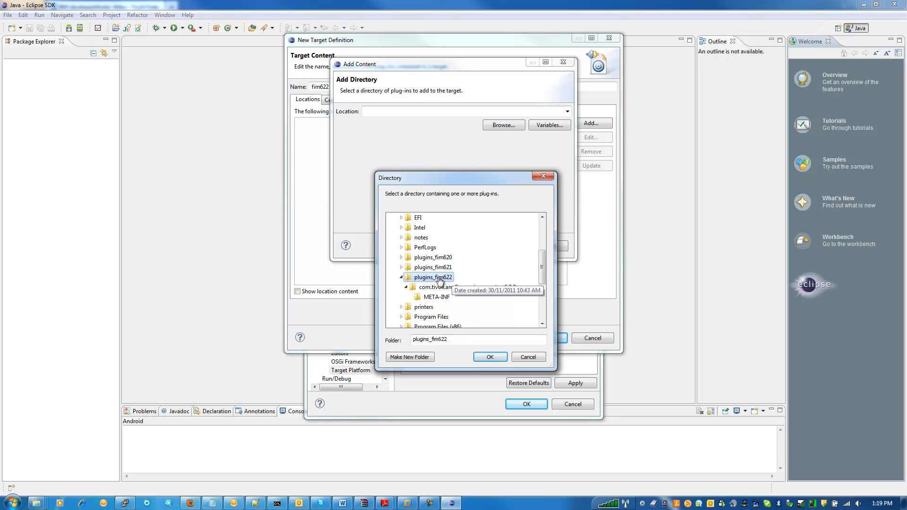
left_click(499, 358)
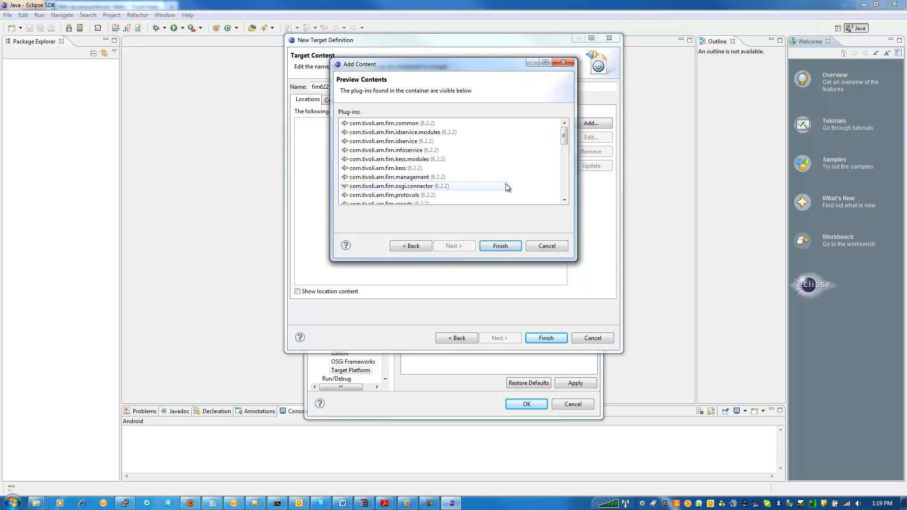
left_click(497, 246)
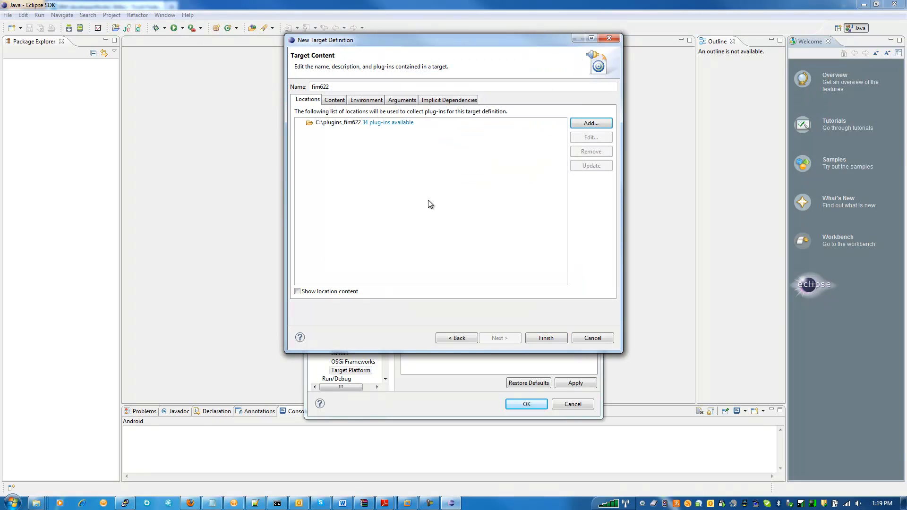
- Exclude the org.eclipse.osgi plug-in from the target definition's content and finish the definition
left_click(338, 101)
left_click_drag(553, 175, 552, 242)
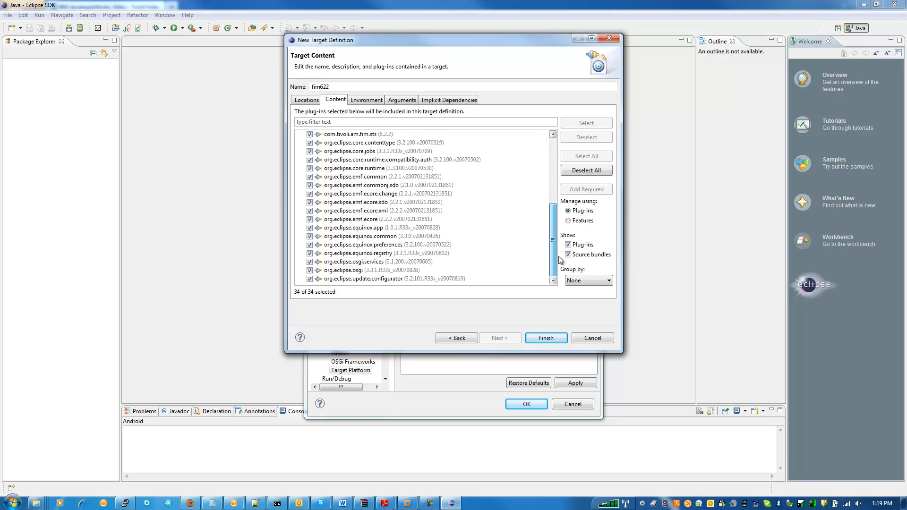
left_click(309, 270)
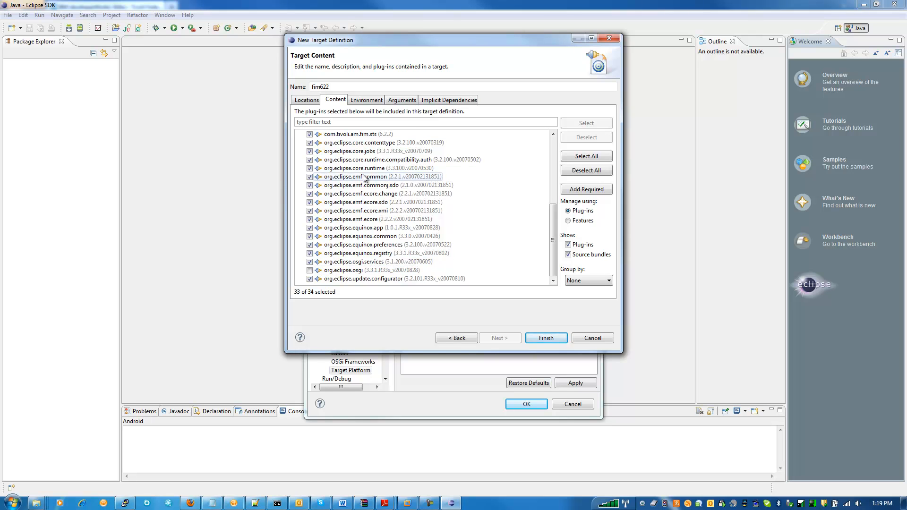
left_click(543, 338)
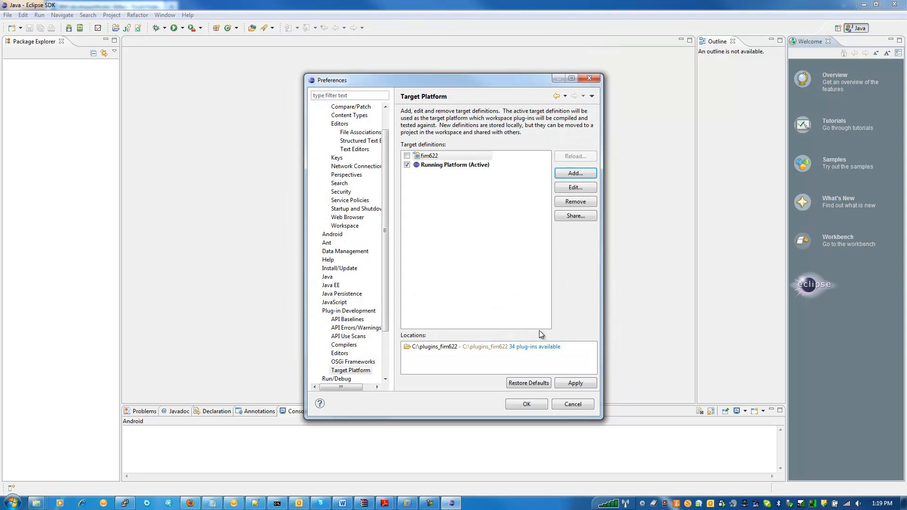
- Make fim622 the active target platform and save the preferences
left_click(407, 156)
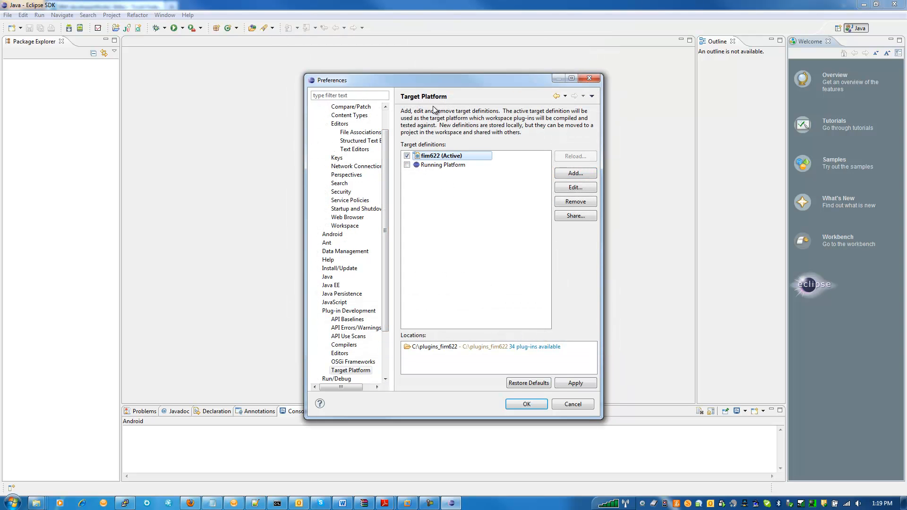
left_click(538, 408)
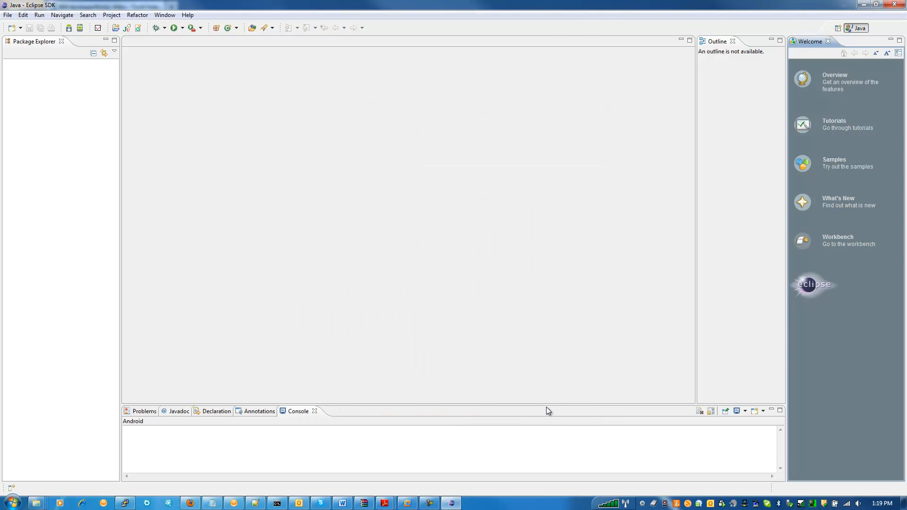